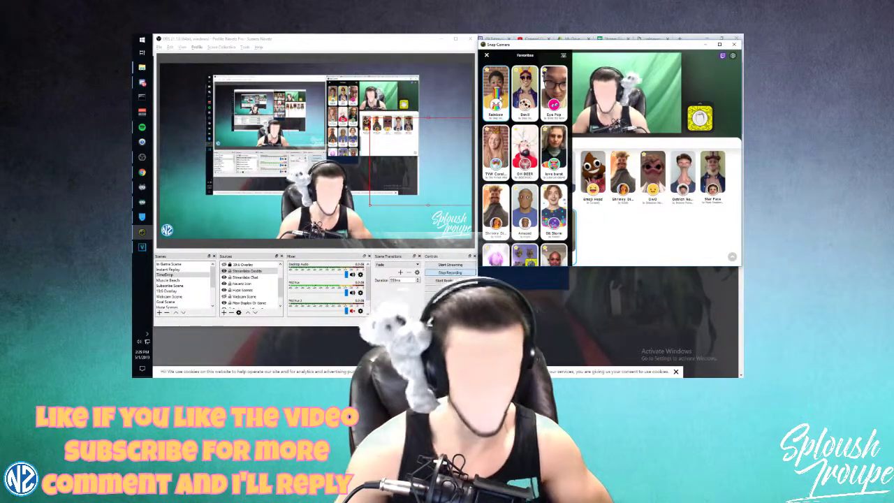
Apply the Rainbow lens to the webcam in Snap Camera
left_click(497, 98)
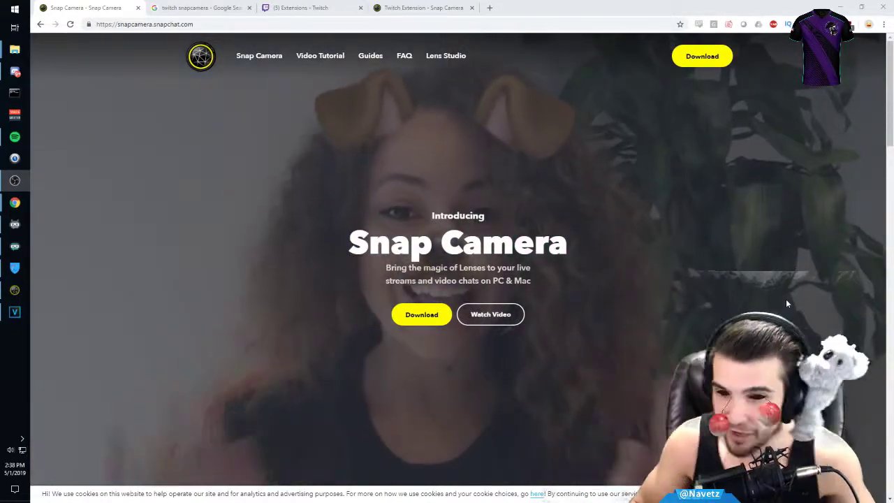
Bring Snap Camera forward, move its window up-left and close the Favorites panel
key("alt+Tab")
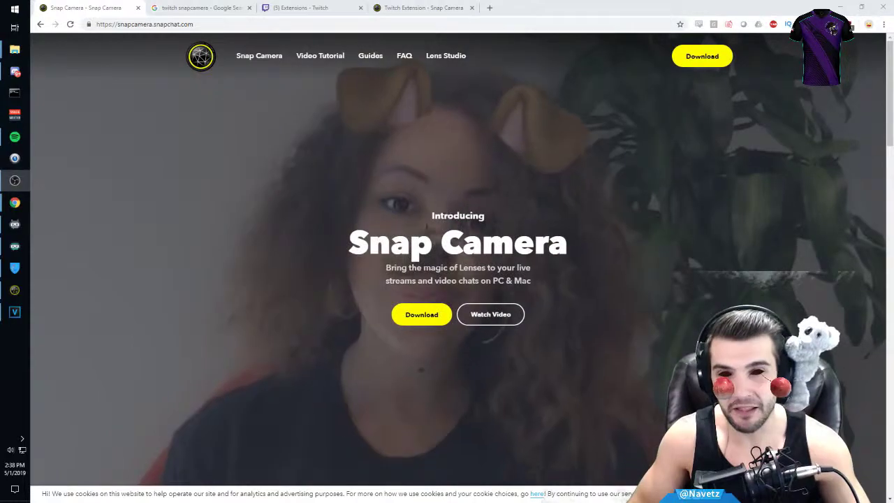
key("alt+Tab")
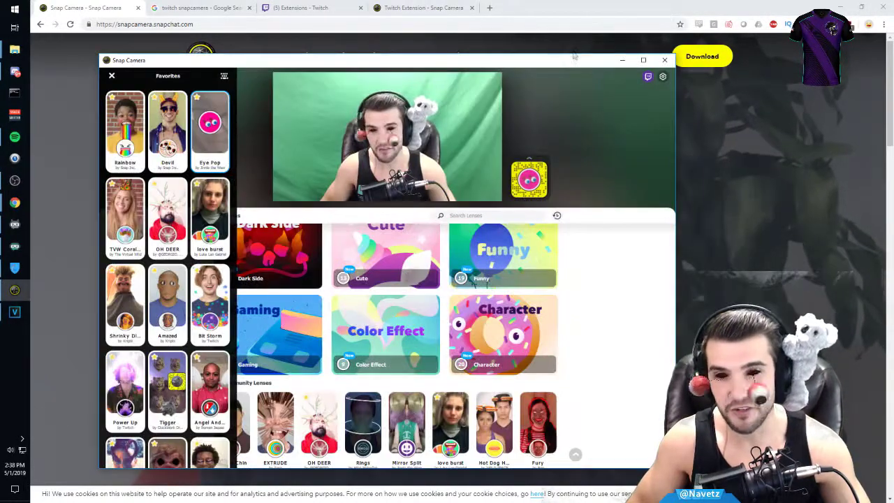
left_click_drag(441, 65, 358, 60)
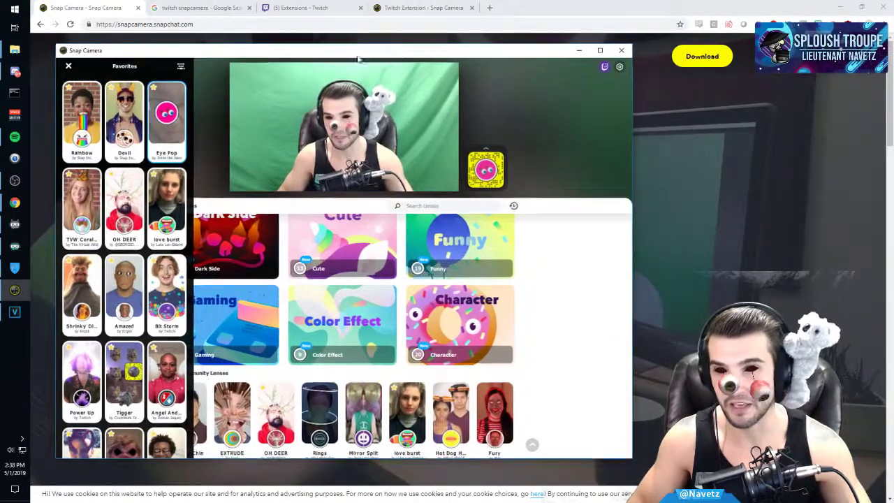
left_click(199, 98)
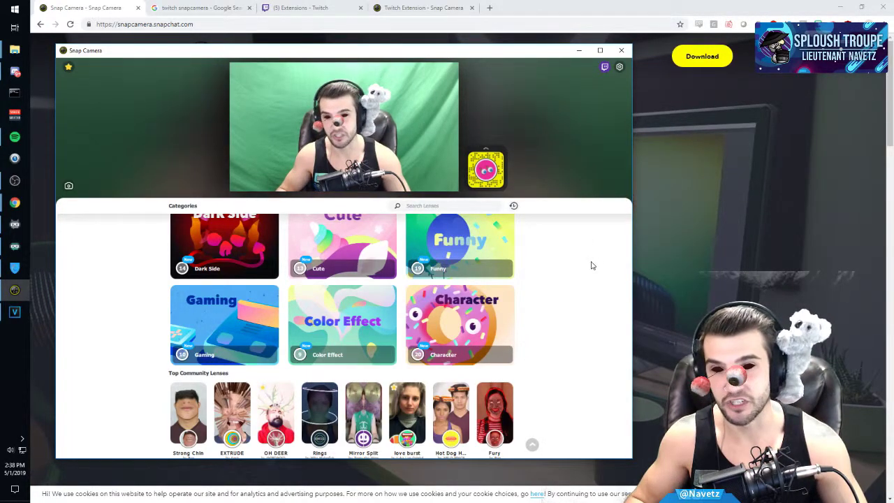
scroll(391, 329, "down", 1)
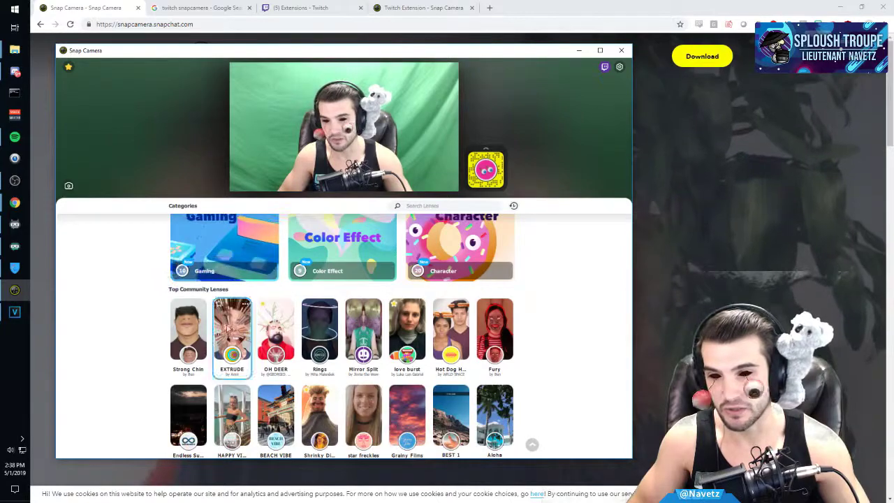
Try the Strong Chin, EXTRUDE and Rings lenses, settle on Rainbow, and minimize Snap Camera
left_click(188, 329)
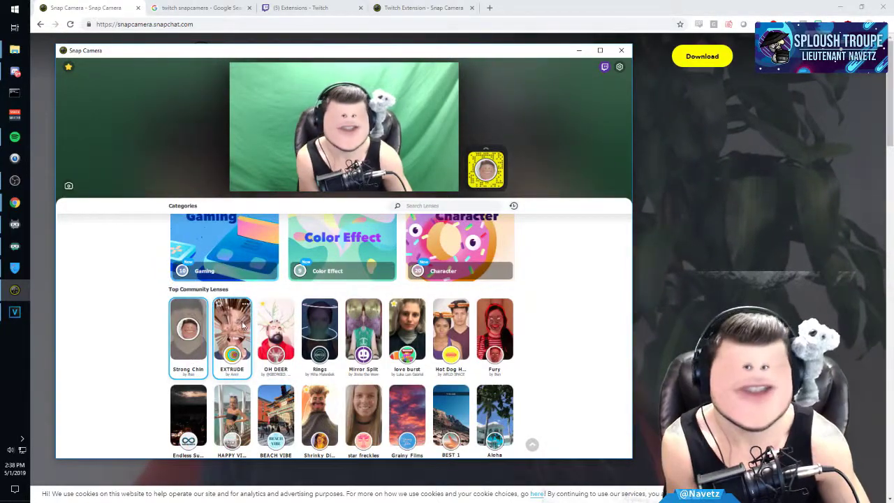
left_click(241, 323)
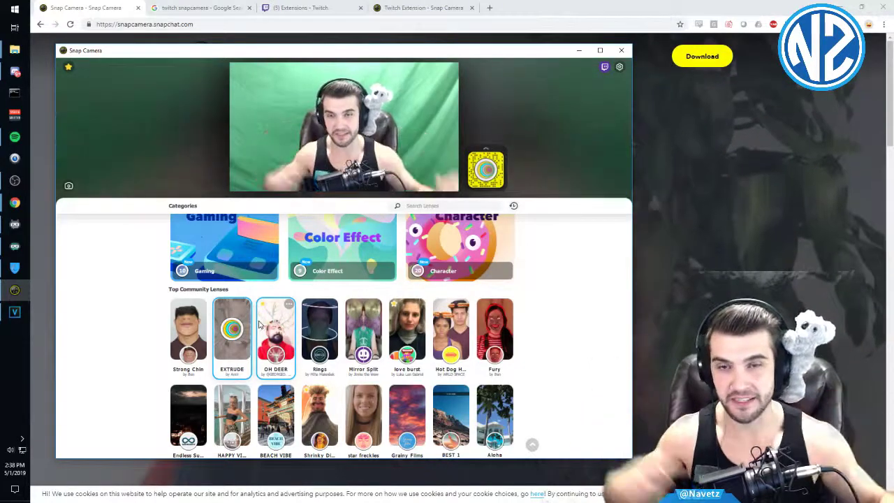
left_click(331, 335)
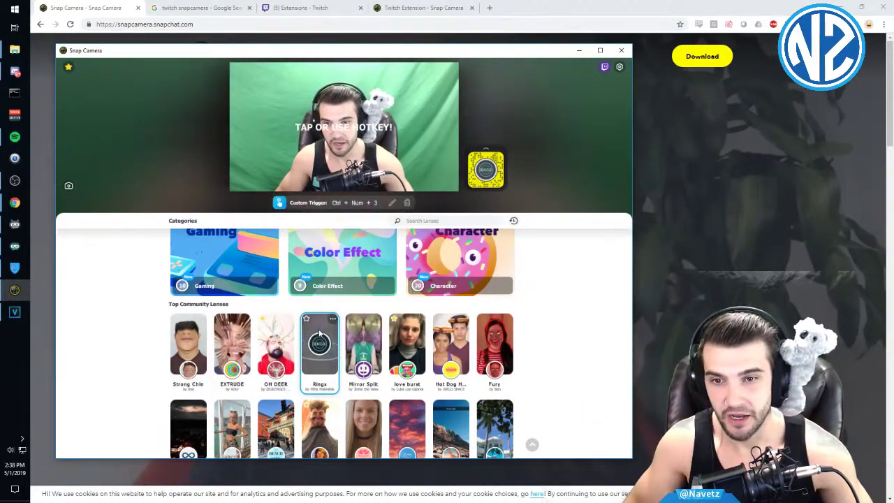
scroll(279, 293, "up", 5)
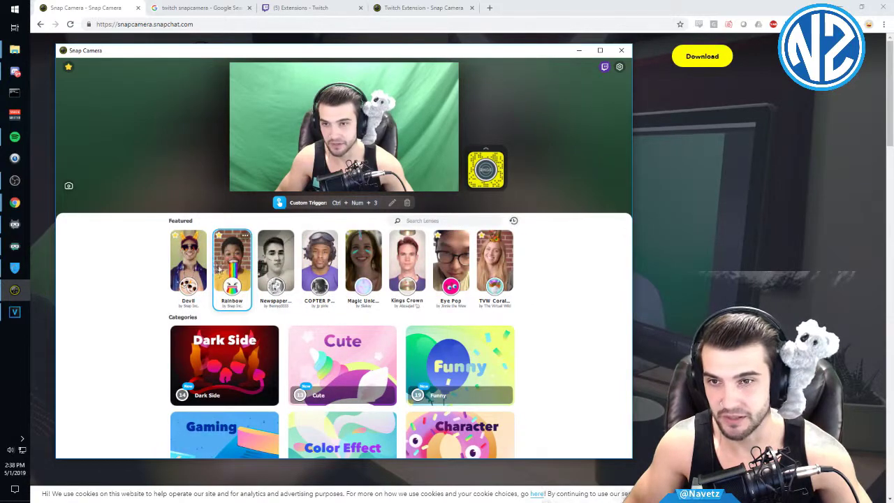
left_click(218, 272)
left_click(578, 50)
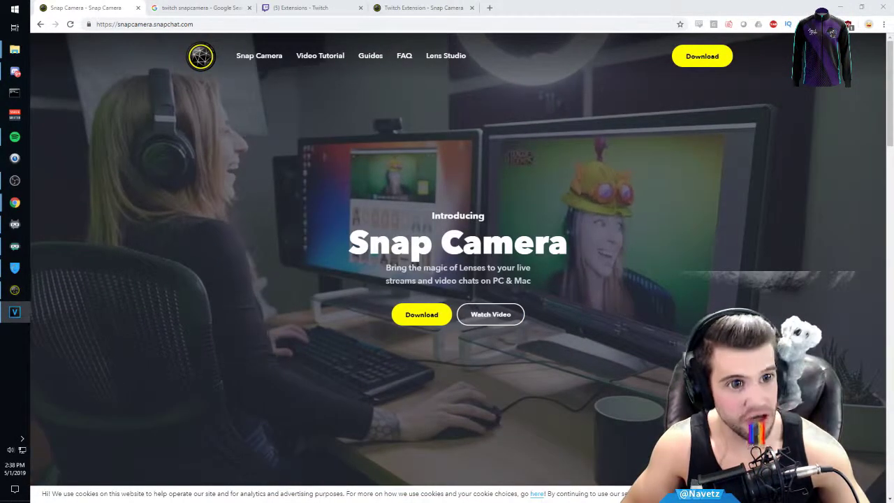
key("alt+Tab")
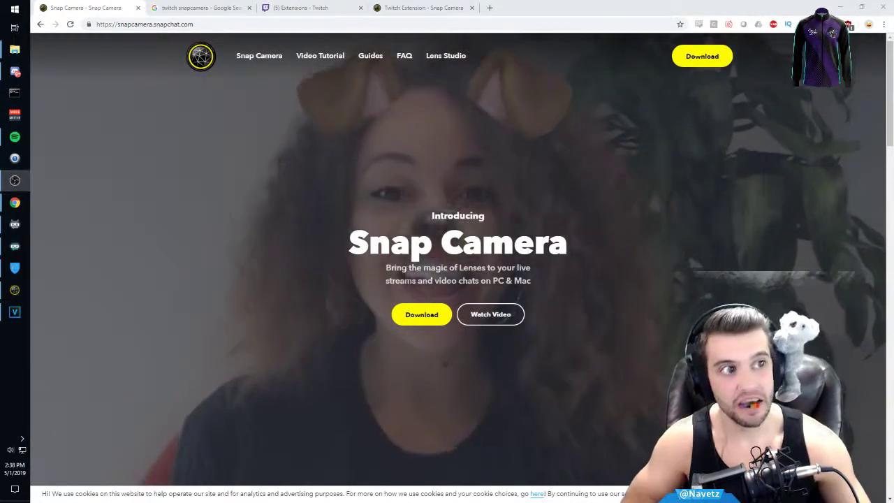
Move OBS to the left half, then start and cancel a new Video Capture Device source
key("alt+Tab")
left_click_drag(831, 82, 208, 10)
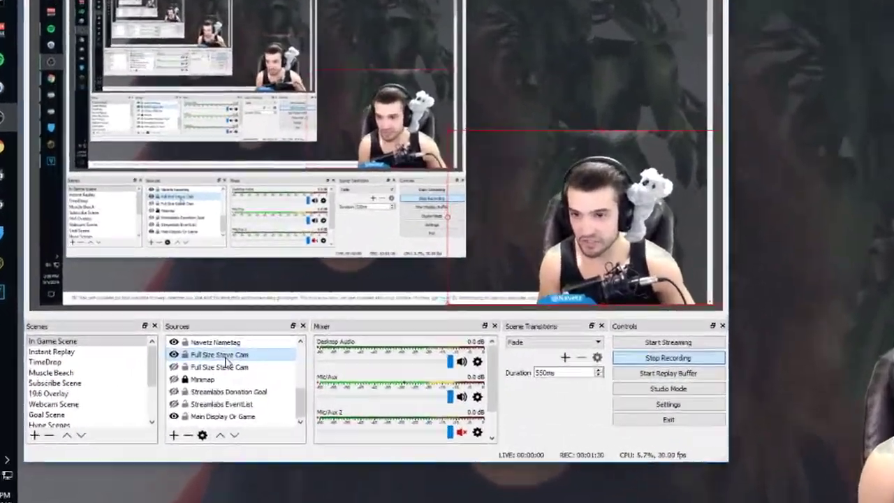
left_click(174, 435)
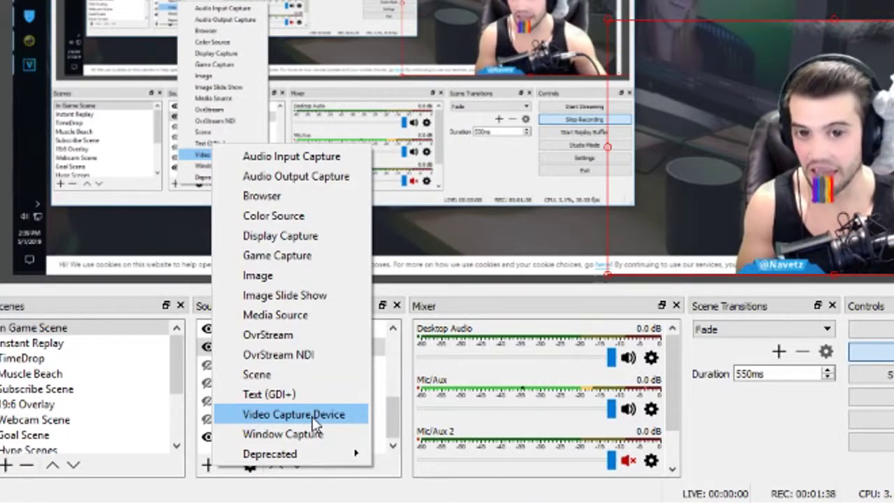
left_click(205, 395)
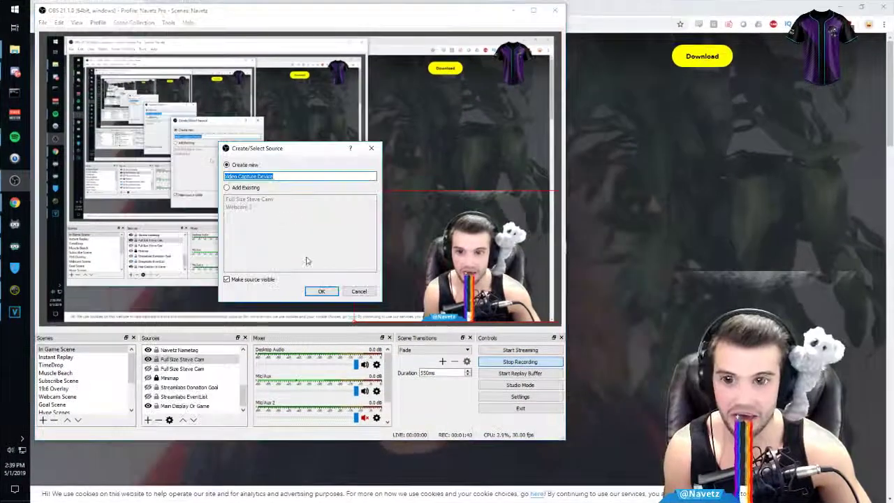
left_click(358, 292)
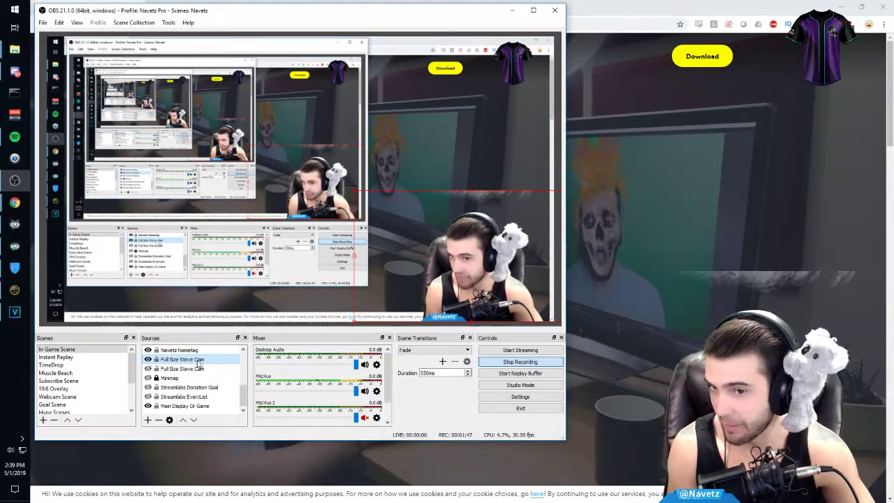
right_click(201, 360)
Open Full Size Steve Cam's properties and confirm its device is Snap Camera
left_click(241, 351)
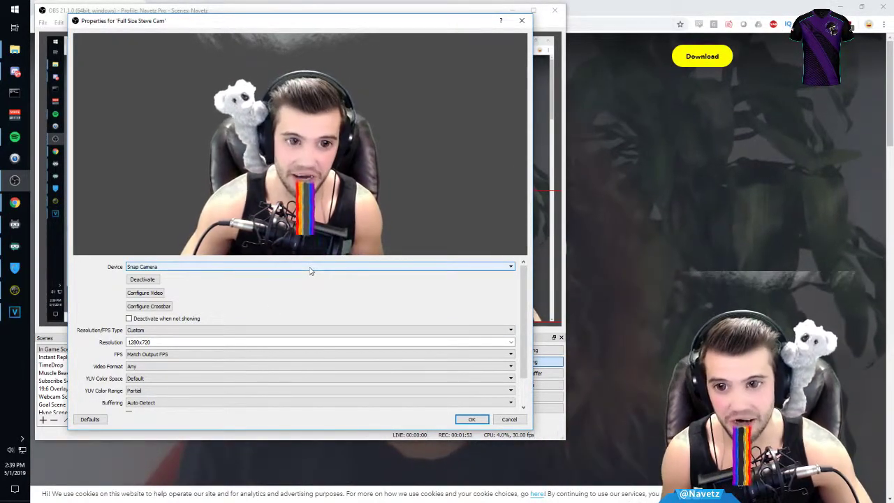
left_click(311, 267)
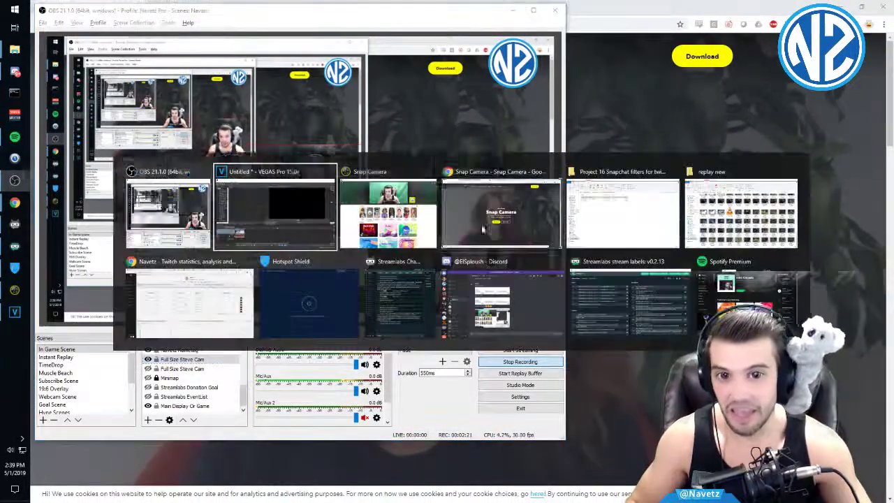
key("alt+Tab")
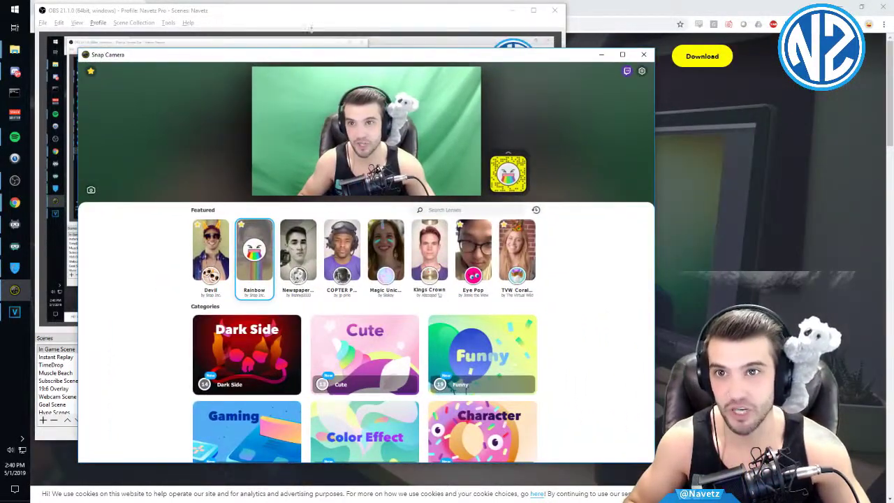
Rearrange the OBS and Snap Camera windows, keeping OBS in front
left_click_drag(331, 14, 577, 48)
left_click_drag(199, 60, 170, 33)
key("alt+Tab")
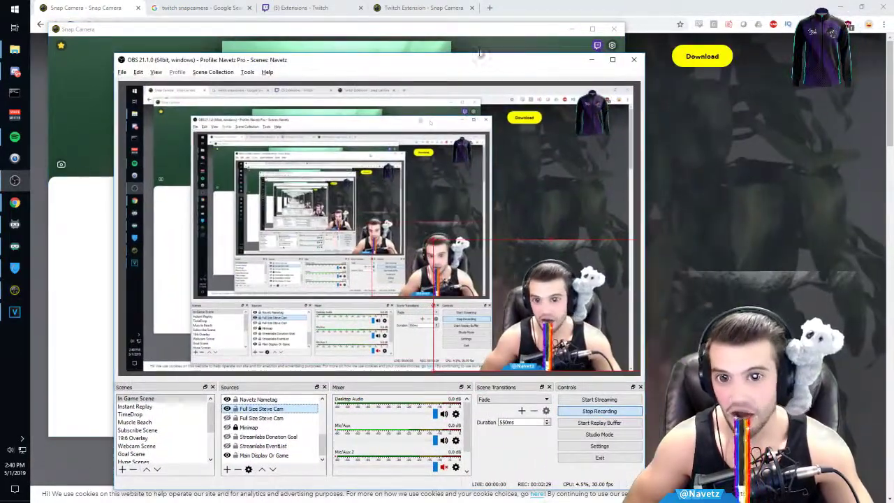
Enable the Chroma Key filter on Full Size Steve Cam, then minimize OBS
right_click(265, 410)
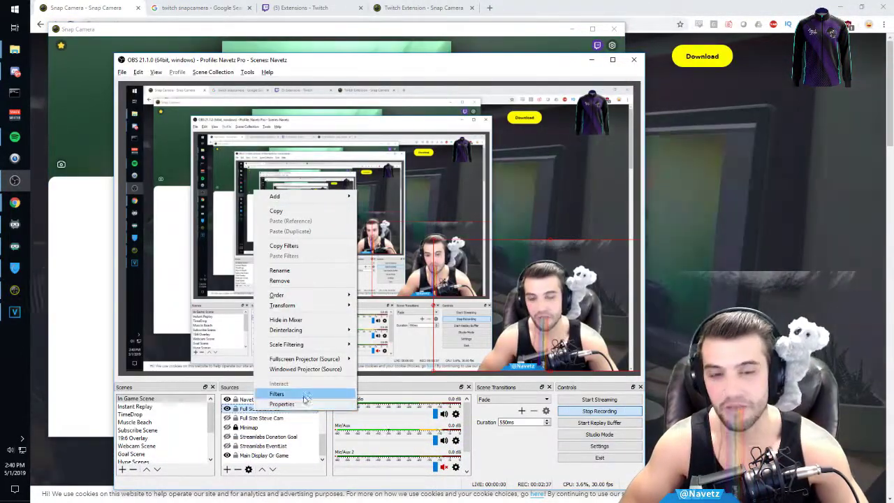
left_click(305, 394)
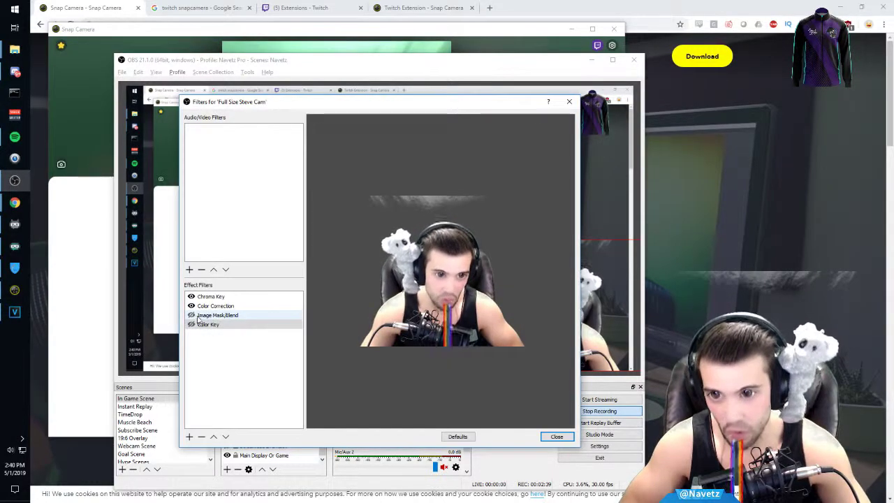
left_click(209, 306)
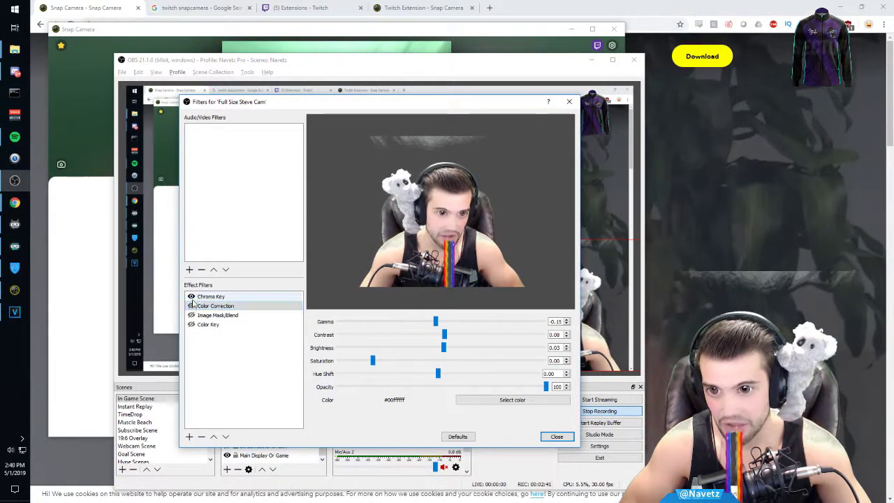
left_click(192, 299)
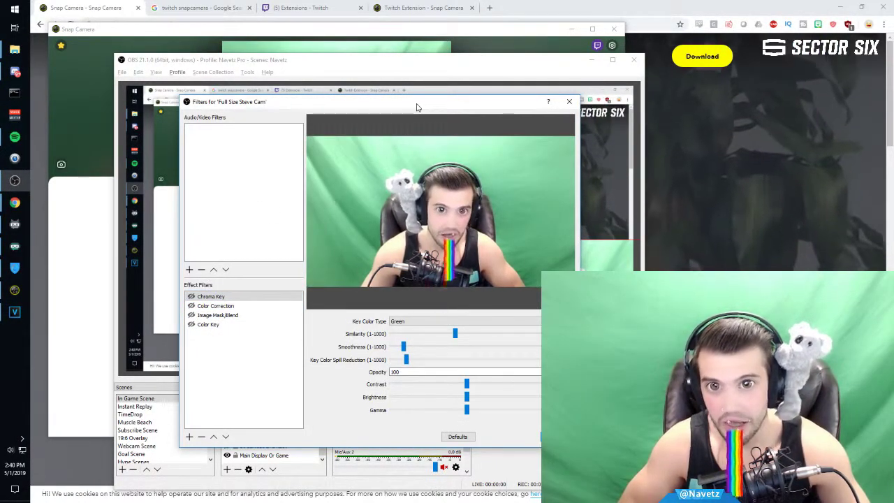
key("Escape")
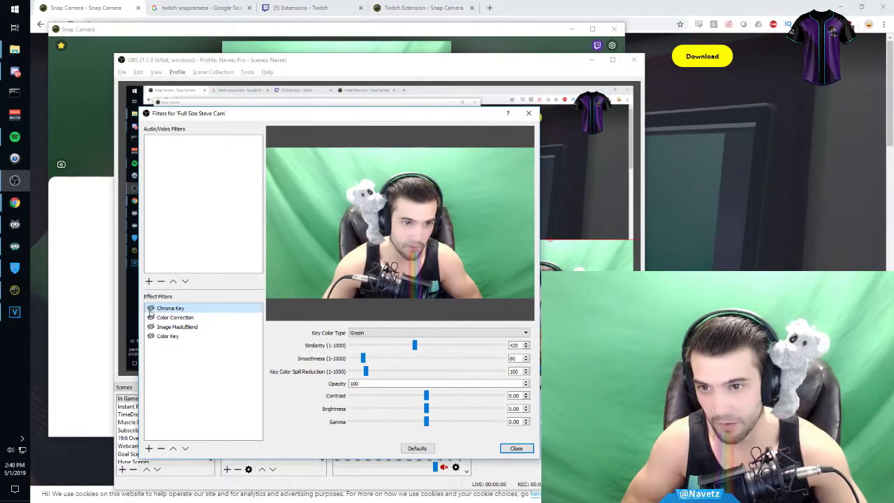
left_click(150, 309)
left_click(501, 449)
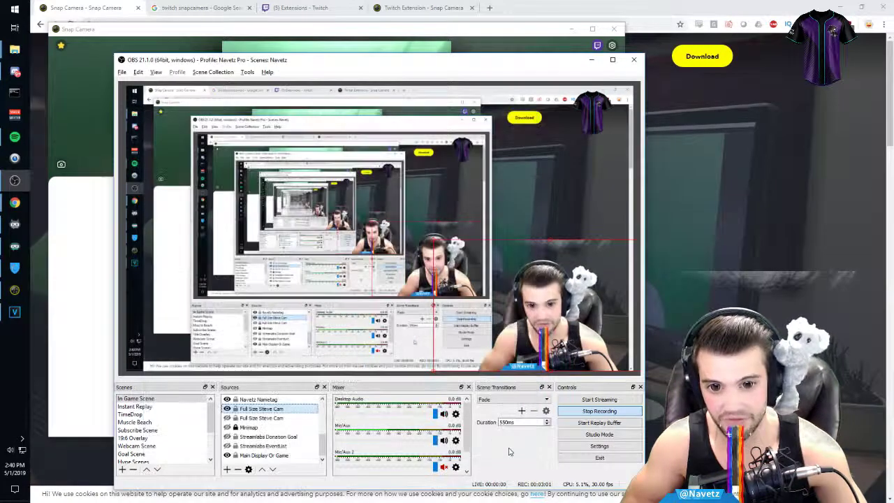
key("super+Right")
key("super+Down")
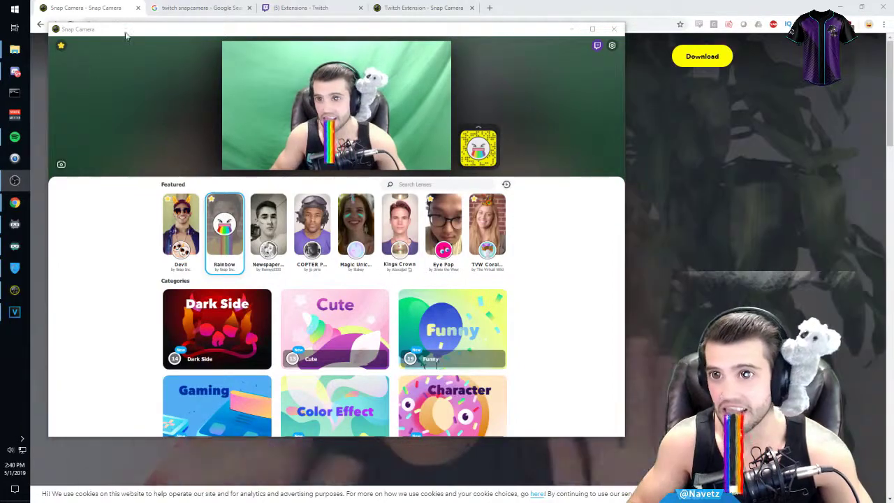
Switch to the '(5) Extensions - Twitch' tab showing the My Extensions dashboard
left_click(301, 9)
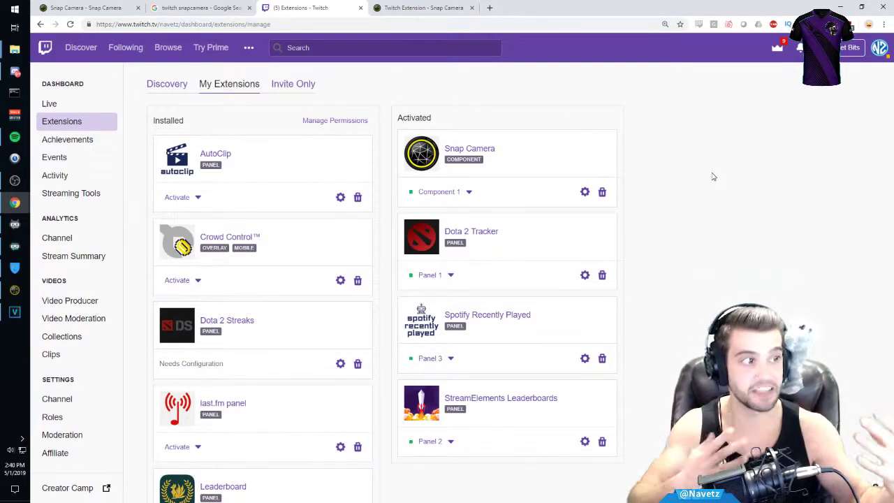
Apply the Devil lens in Snap Camera, then open Twitch's extension Discovery section
key("alt+Tab")
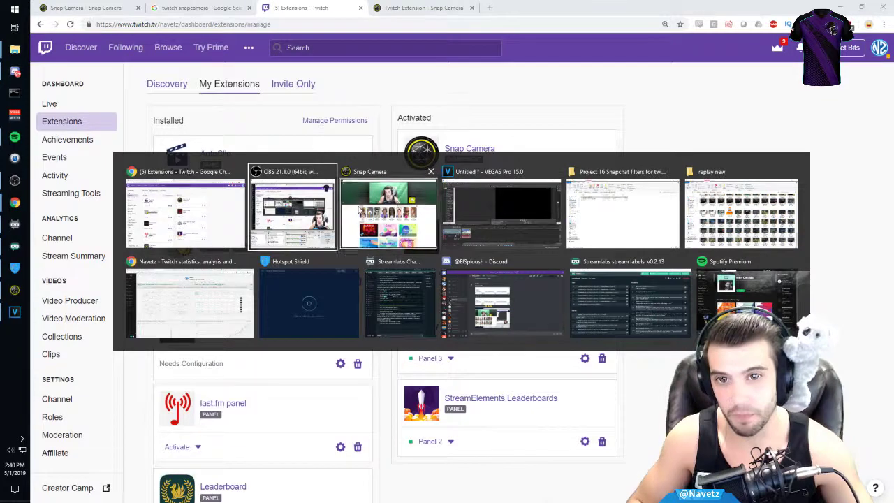
left_click(389, 213)
left_click(180, 225)
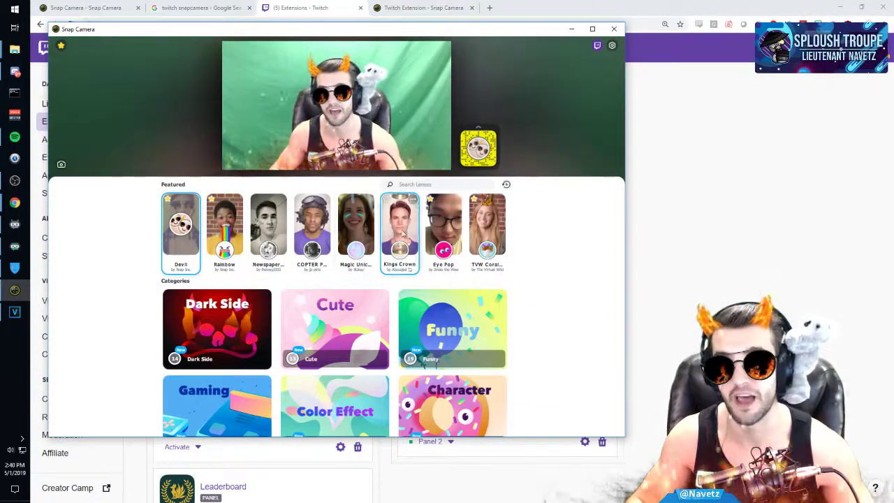
left_click(709, 129)
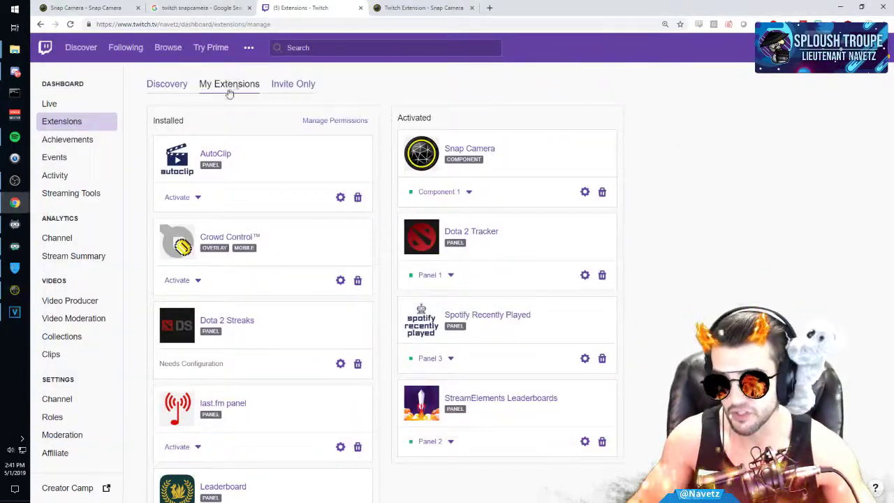
left_click(173, 85)
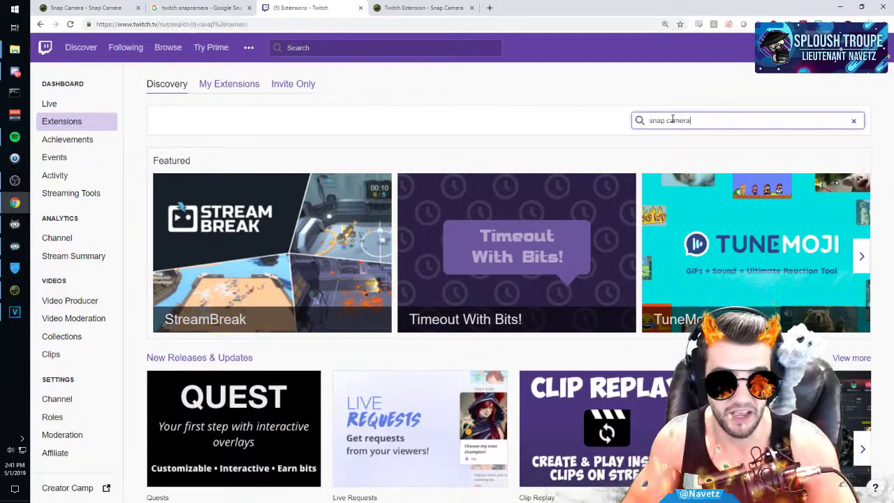
Search for 'snap camera', open the extension's details and Configure page, then return to Snap Camera
key("Return")
mouse_move(273, 255)
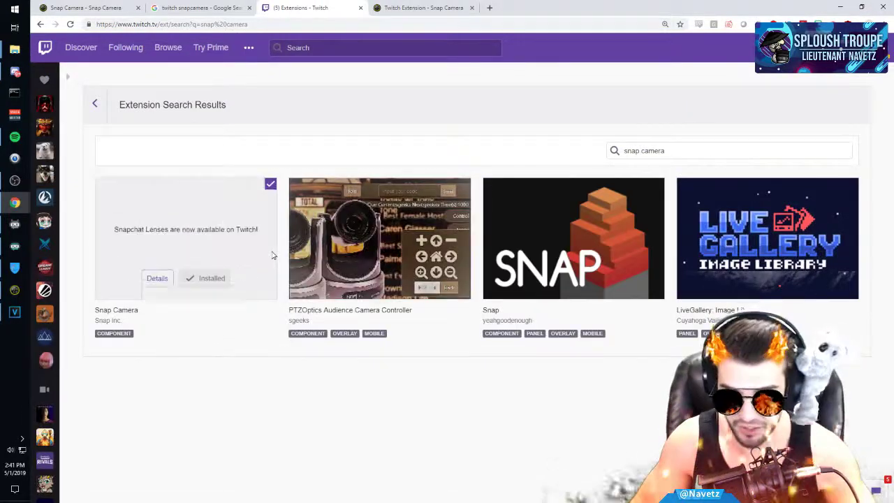
left_click(155, 278)
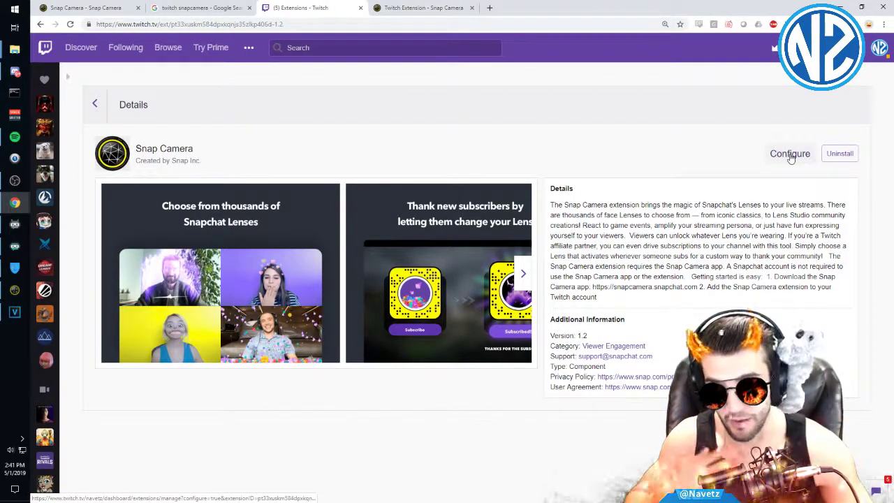
left_click(791, 155)
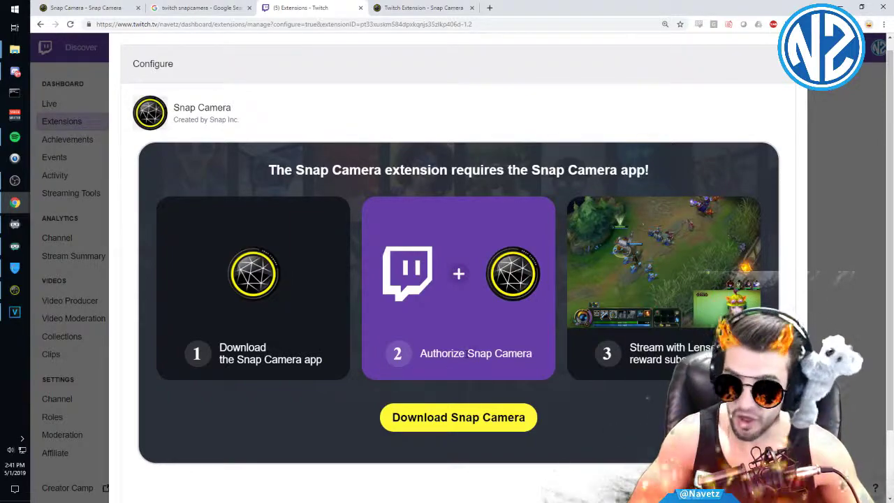
key("alt+Tab")
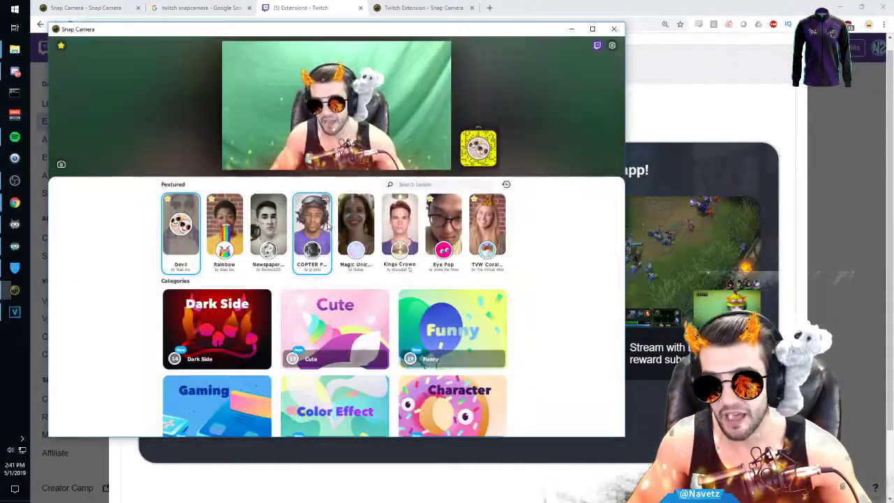
Open Snap Camera's Twitch Extension Settings and review the Tier 1–3 subscription lenses
left_click(597, 46)
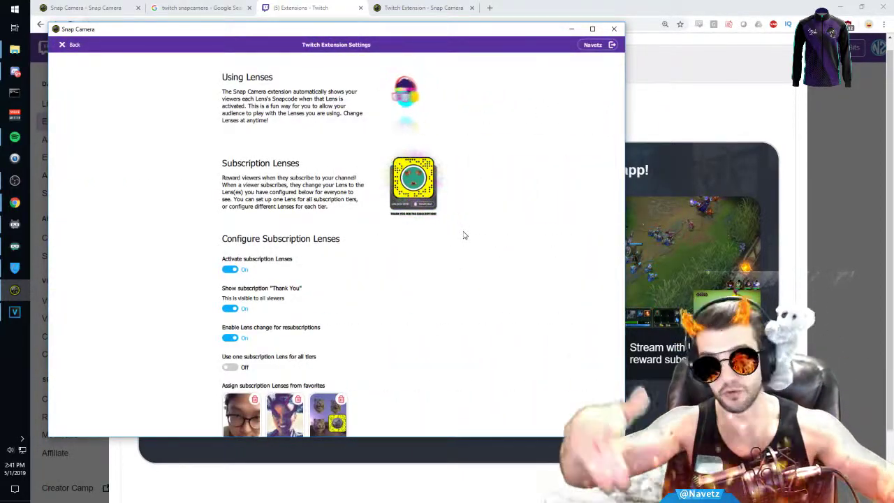
scroll(349, 125, "down", 2)
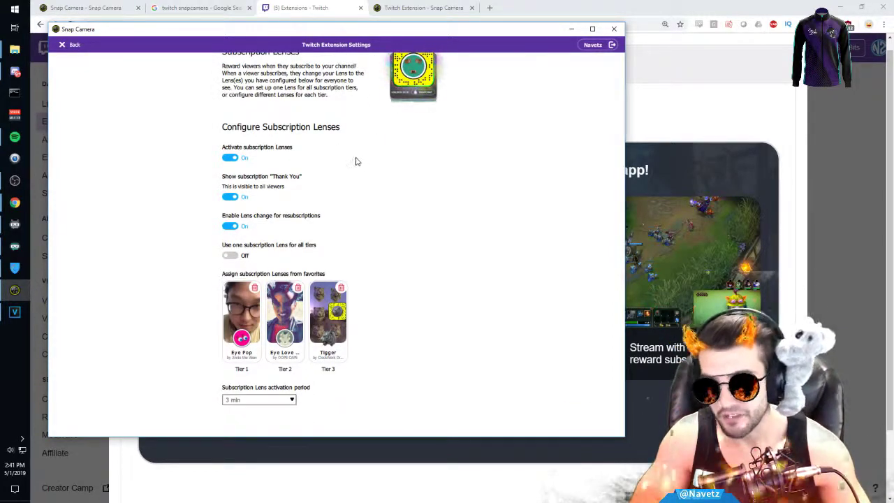
scroll(363, 161, "down", 1)
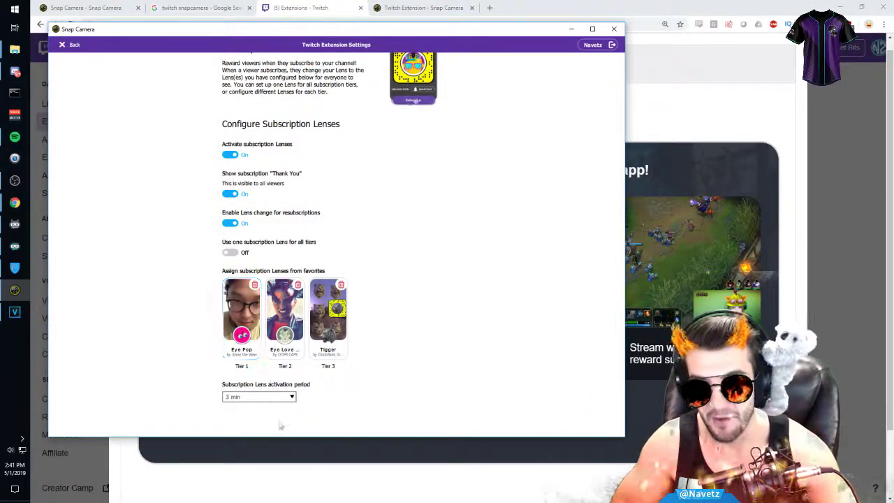
Check the activation period choices, leaving it at 3 min, then return to the Twitch page
left_click(292, 397)
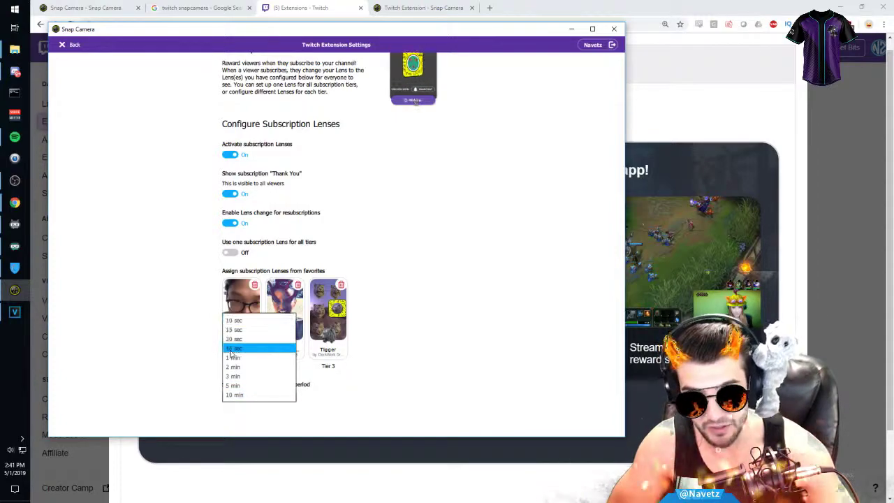
left_click(234, 375)
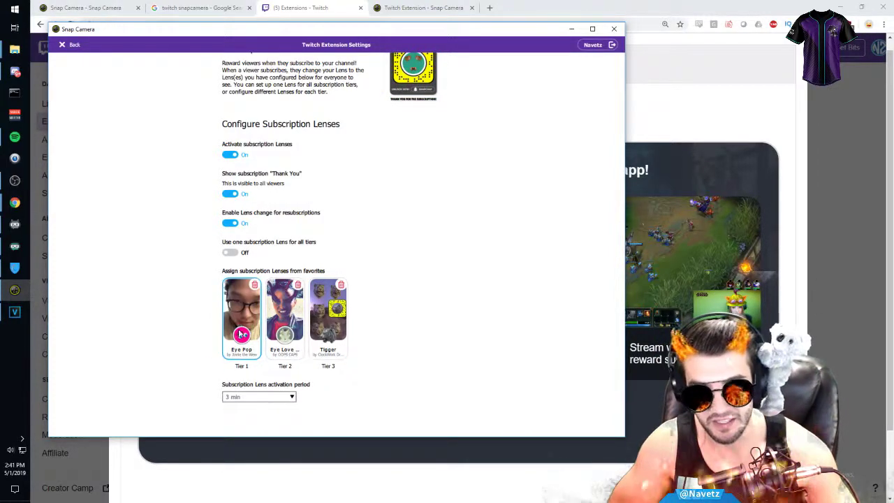
left_click(286, 401)
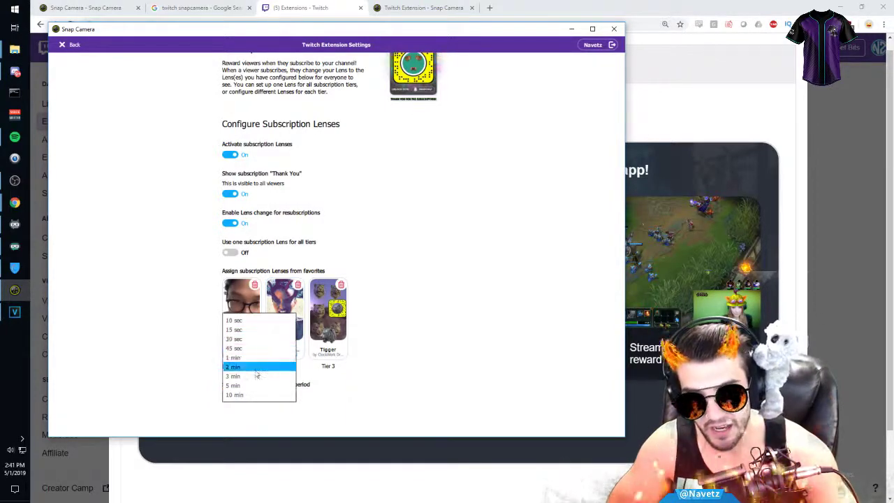
left_click(399, 403)
left_click(283, 397)
left_click(271, 381)
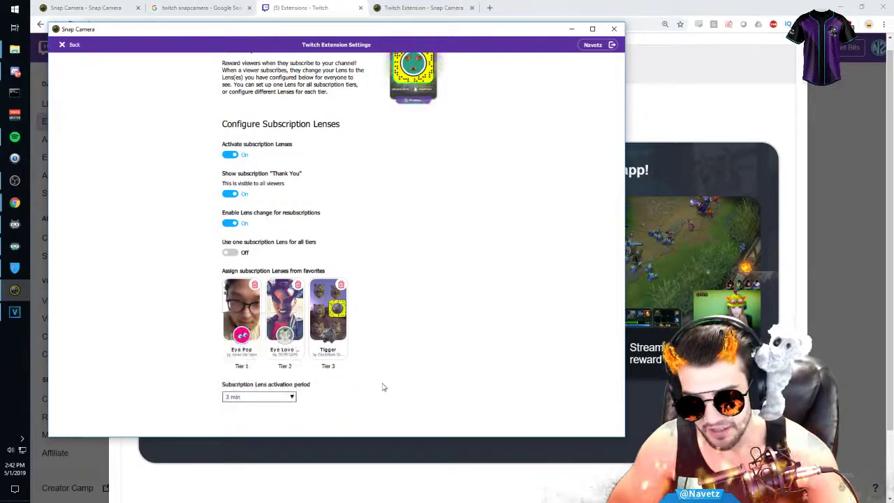
left_click(292, 395)
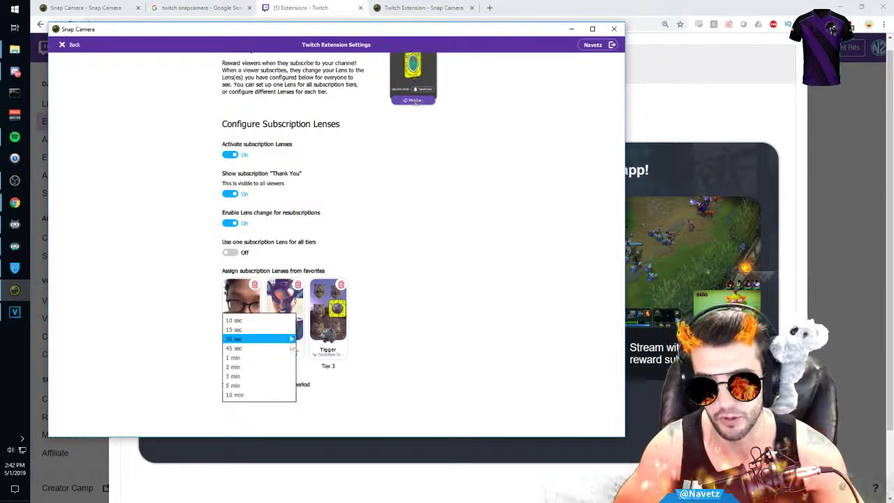
left_click(356, 410)
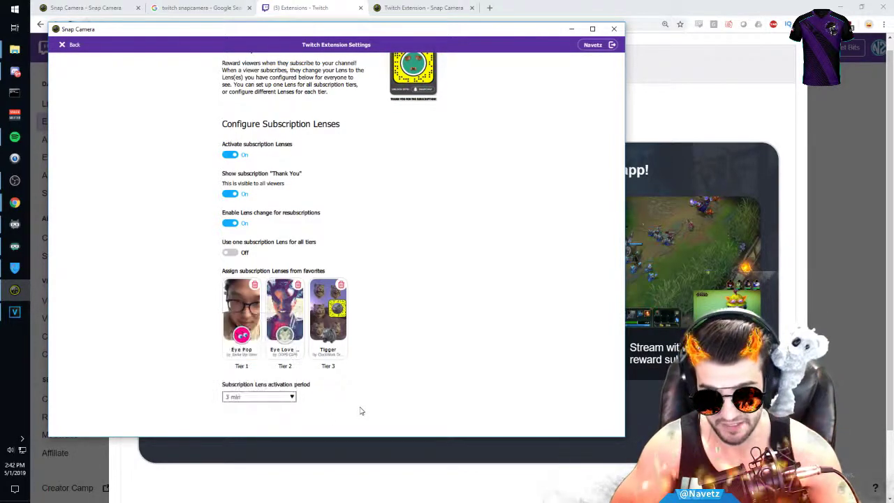
scroll(429, 380, "up", 2)
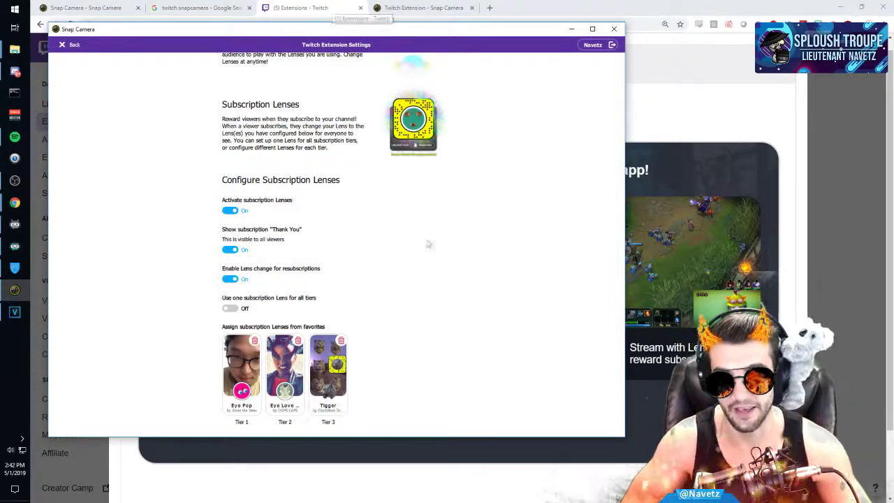
scroll(438, 241, "up", 1)
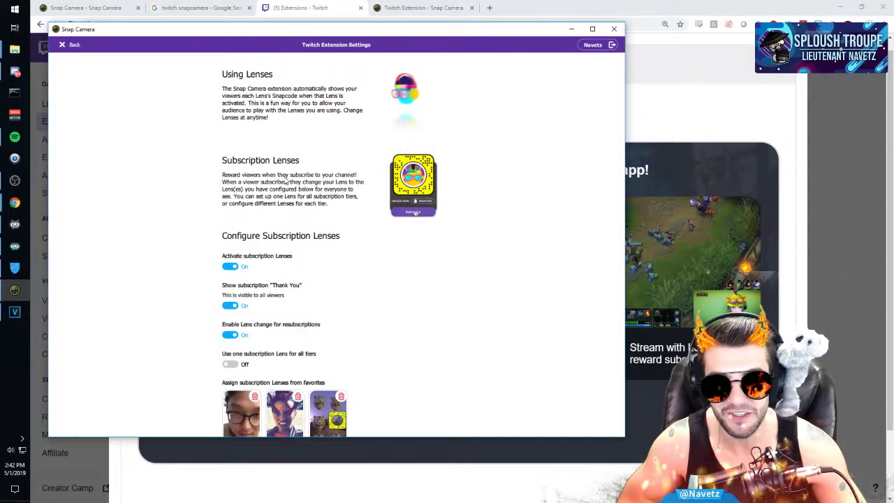
left_click(652, 180)
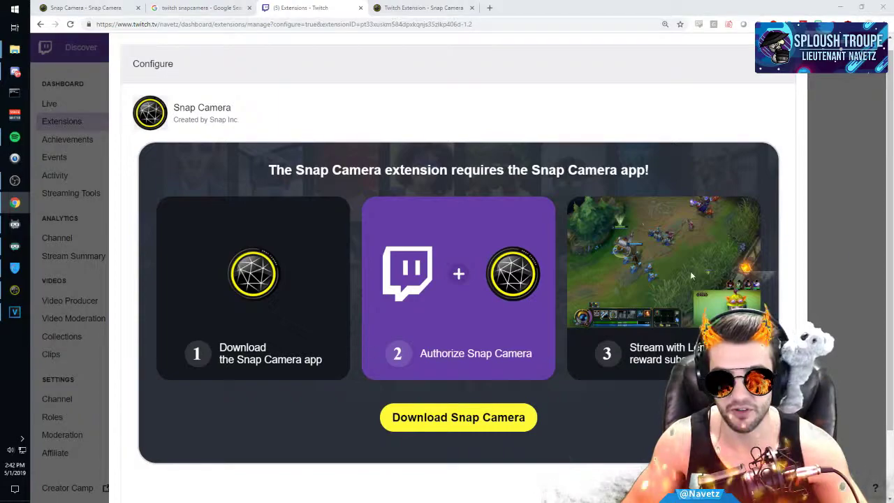
Reposition the Snap Camera Component 1 overlay to the player's left side and save
key("alt+Tab")
key("alt+Tab")
scroll(768, 87, "up", 1)
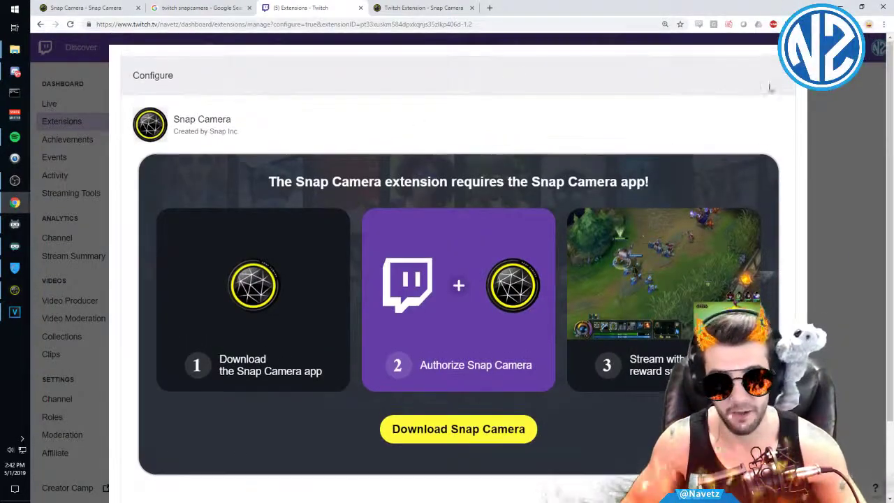
key("Escape")
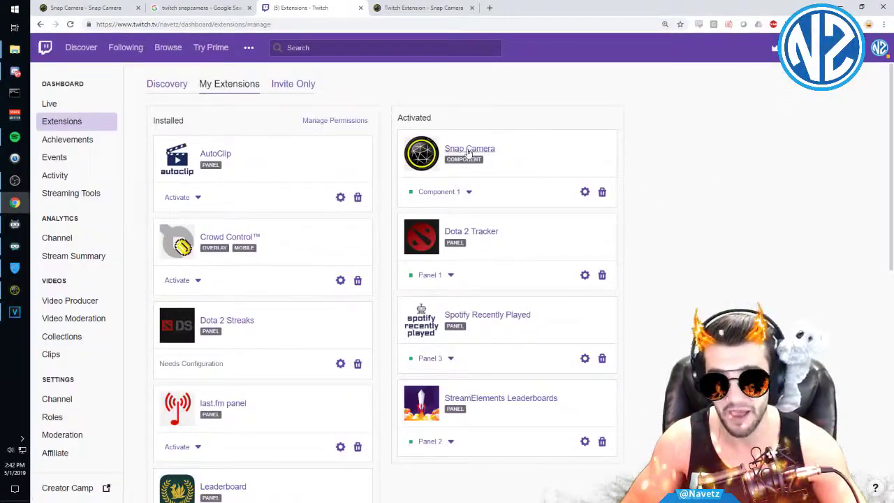
left_click(447, 192)
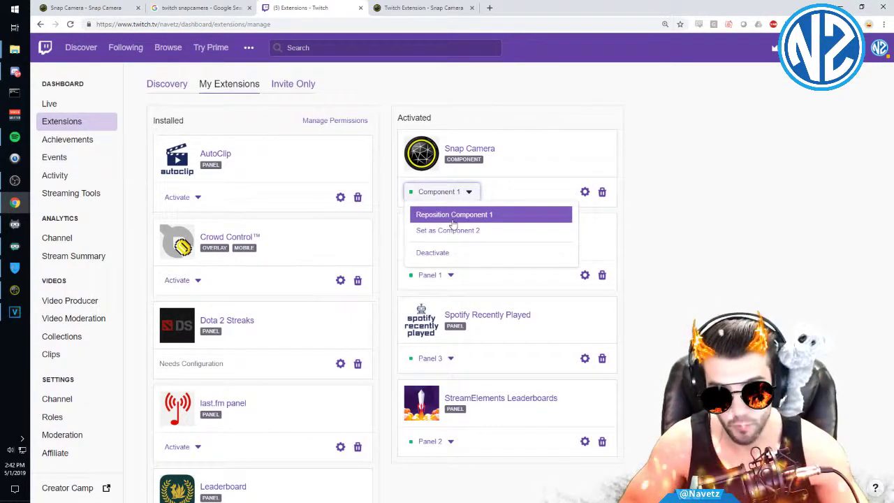
left_click(453, 217)
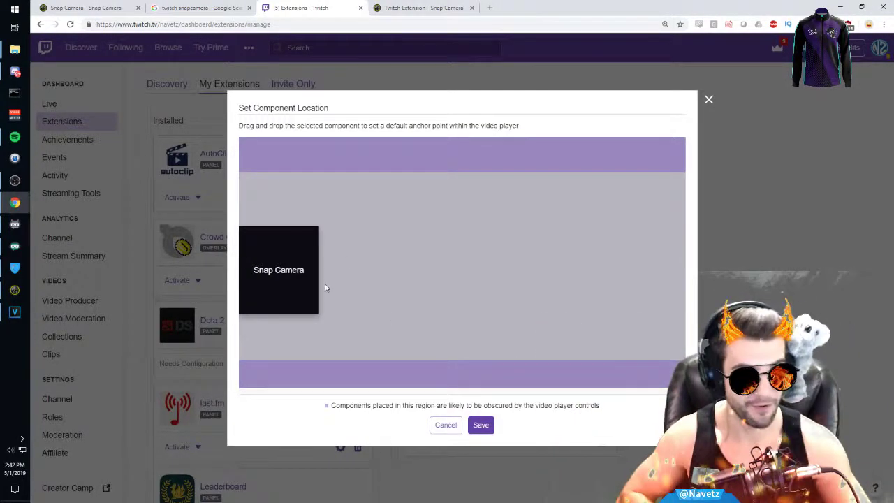
mouse_move(278, 271)
left_mouse_down()
mouse_move(601, 319)
mouse_move(601, 334)
mouse_move(564, 312)
mouse_move(460, 285)
mouse_move(294, 286)
mouse_move(283, 278)
left_mouse_up()
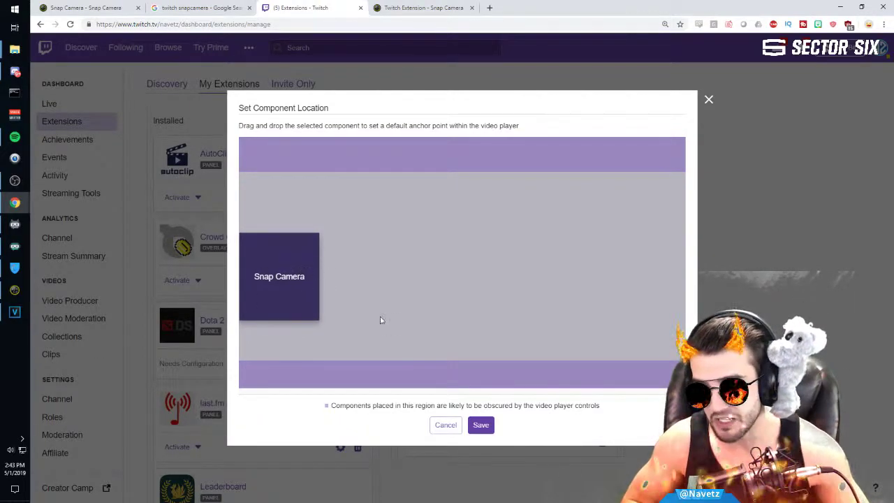
left_click(481, 426)
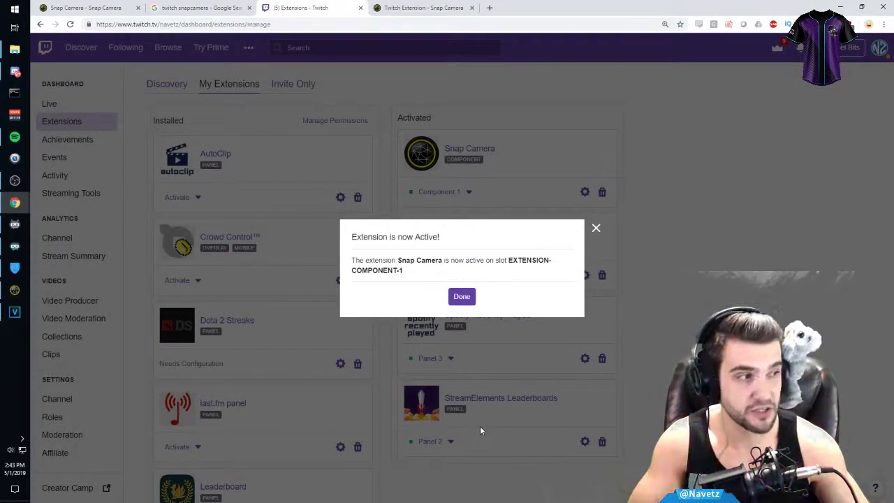
Switch to Snap Camera, return to the lens view, and open the app settings
key("alt+Tab")
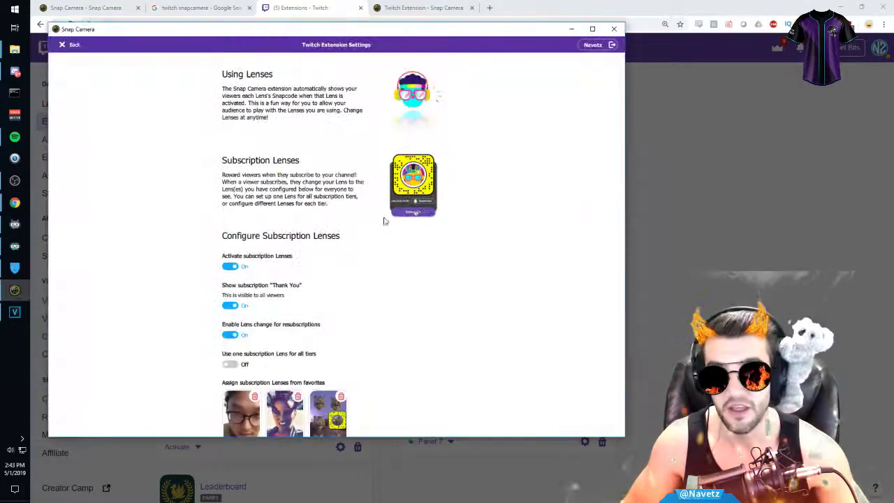
left_click(318, 209)
left_click(70, 44)
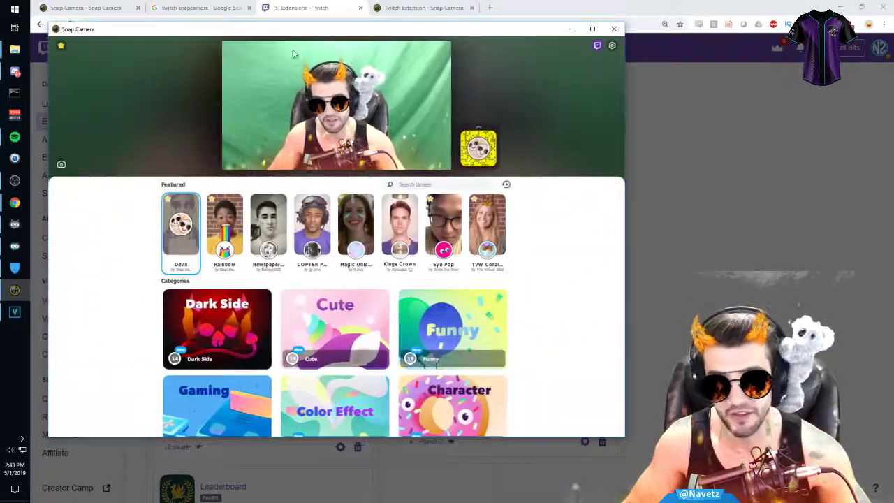
left_click(612, 46)
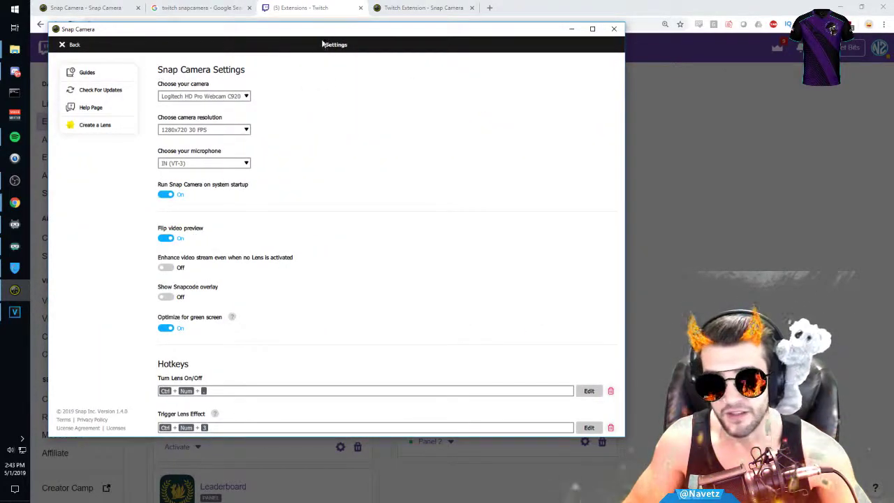
Review the Hotkeys section for lens toggle, lens trigger and photo, then return to the lens browser
scroll(359, 100, "down", 1)
scroll(397, 111, "up", 1)
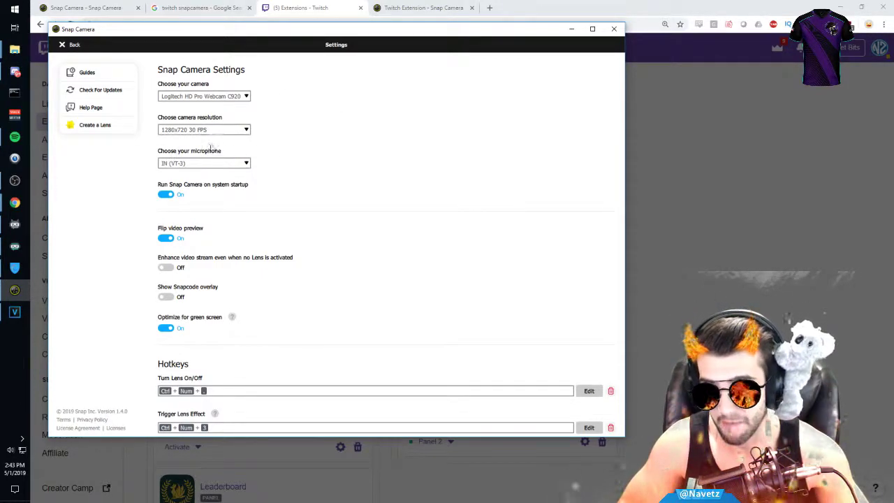
scroll(373, 144, "down", 4)
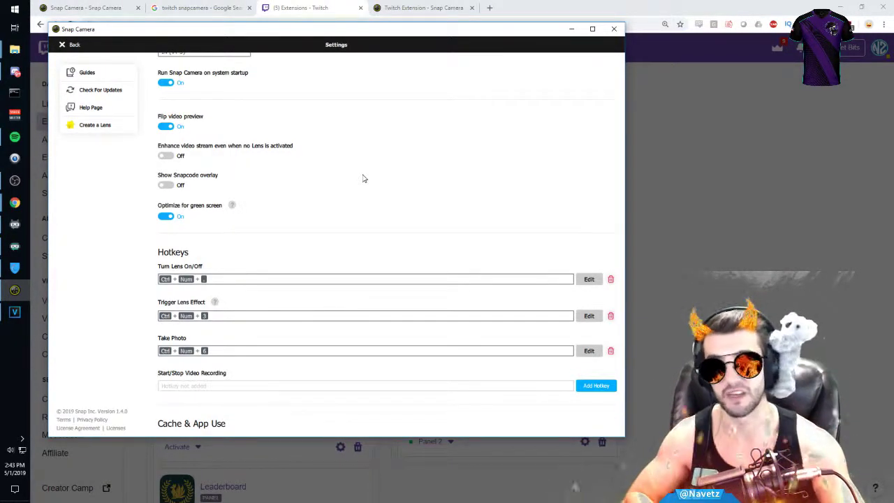
scroll(363, 178, "down", 1)
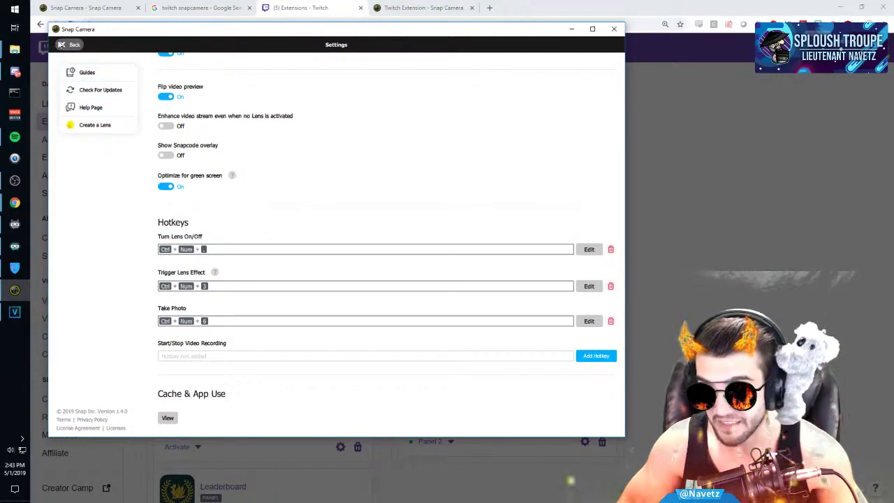
left_click(70, 44)
Put the BEACH VIBE lens on the webcam, then replace it with the Rings lens
scroll(335, 319, "down", 5)
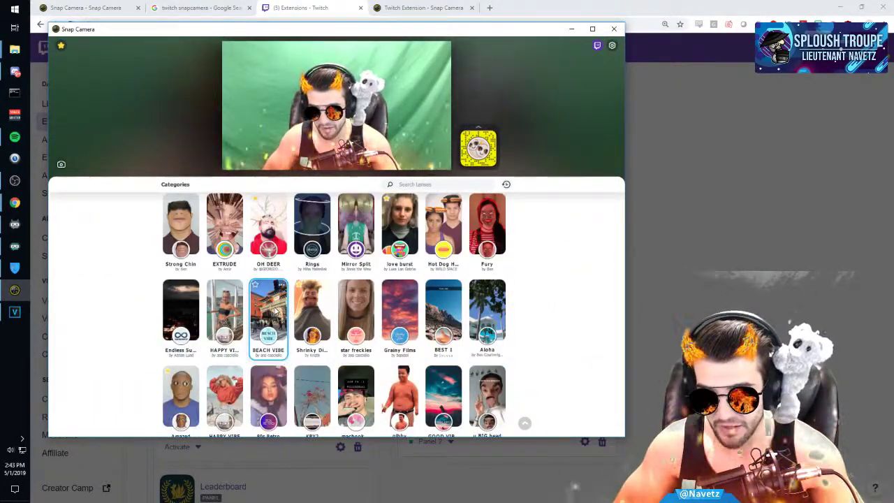
left_click(260, 314)
scroll(258, 314, "up", 1)
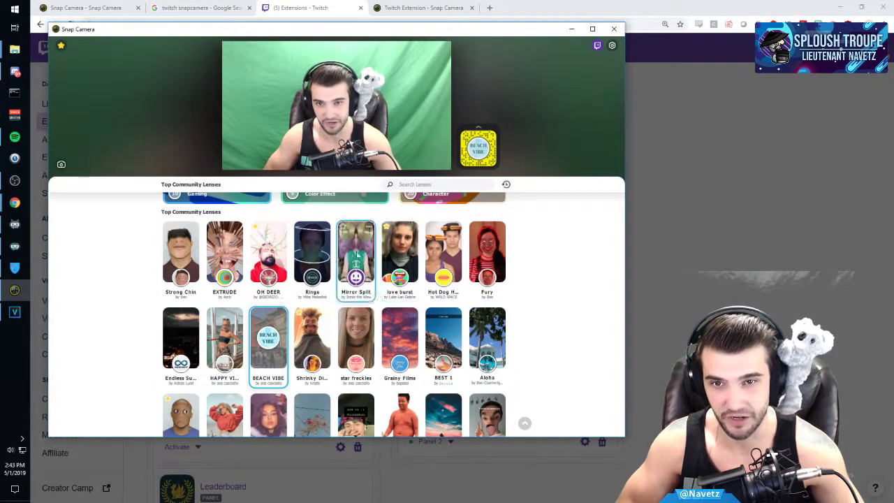
left_click(325, 259)
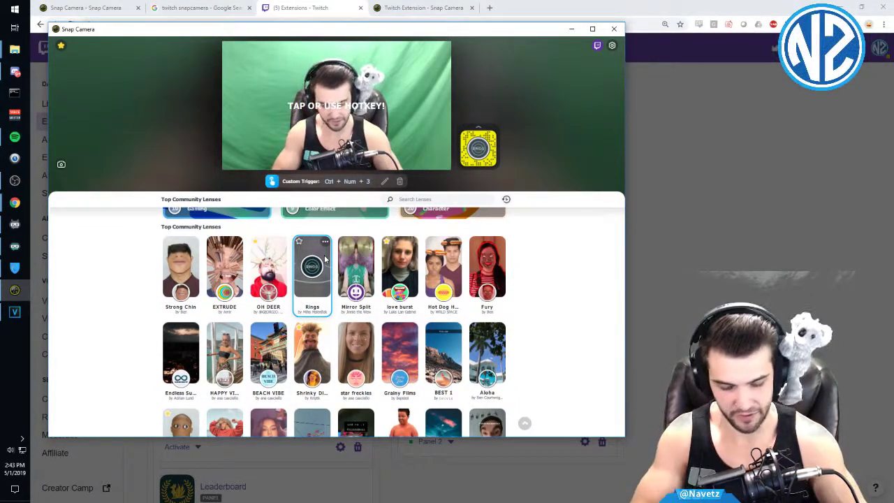